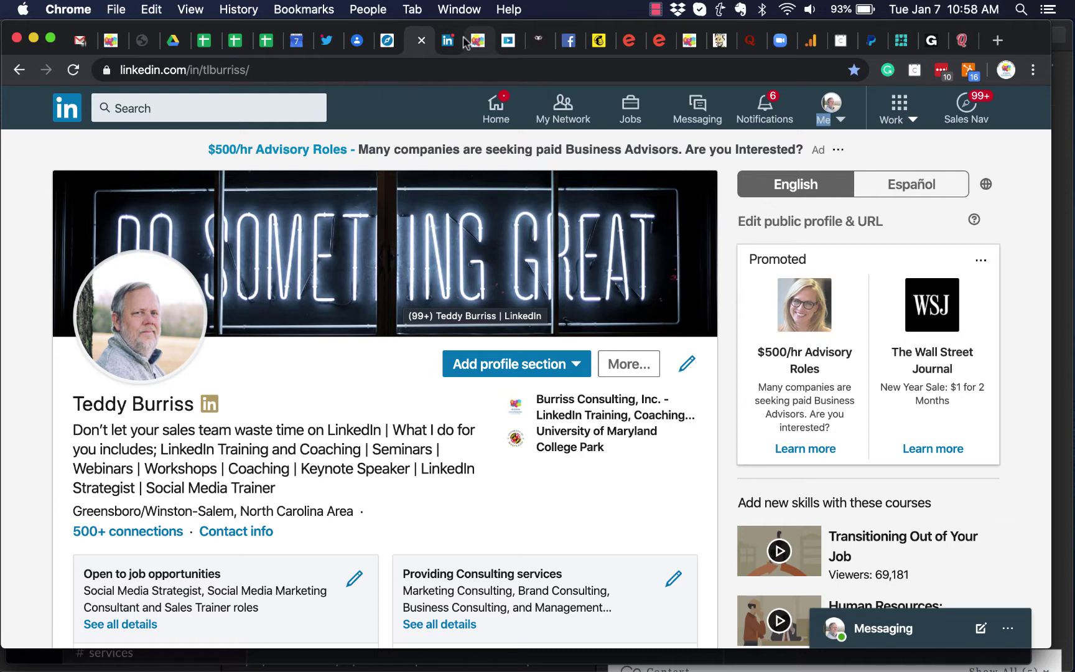
# Step: On the article 'Testing Hyperlinks on images in LinkedIn Articles', highlight the word Testing and most of the title
pyautogui.click(446, 44)
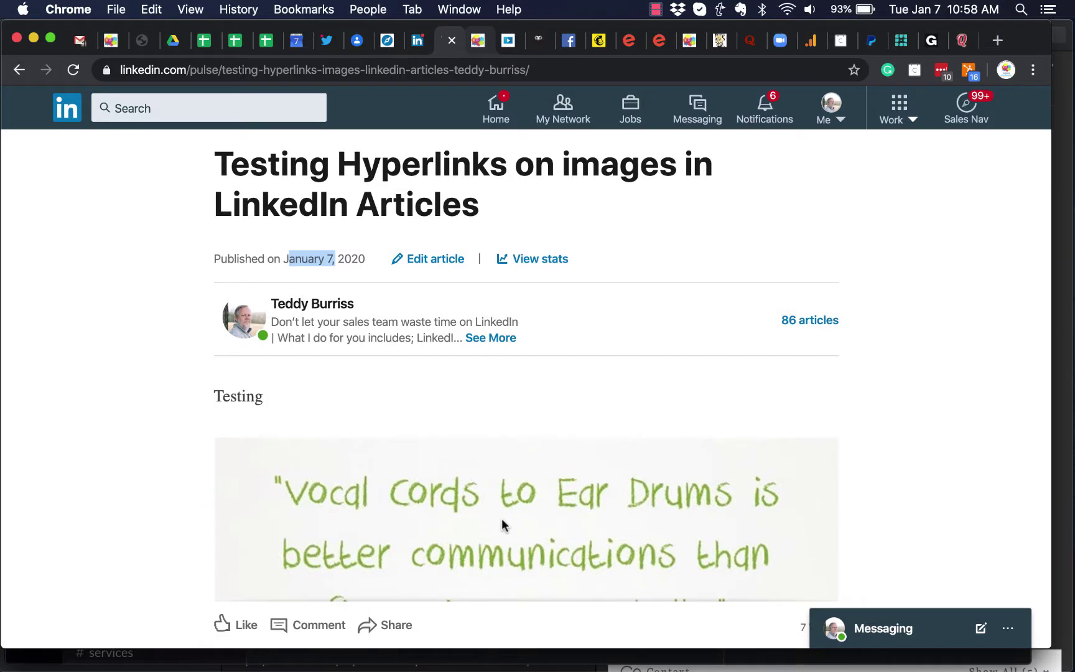
pyautogui.doubleClick(241, 400)
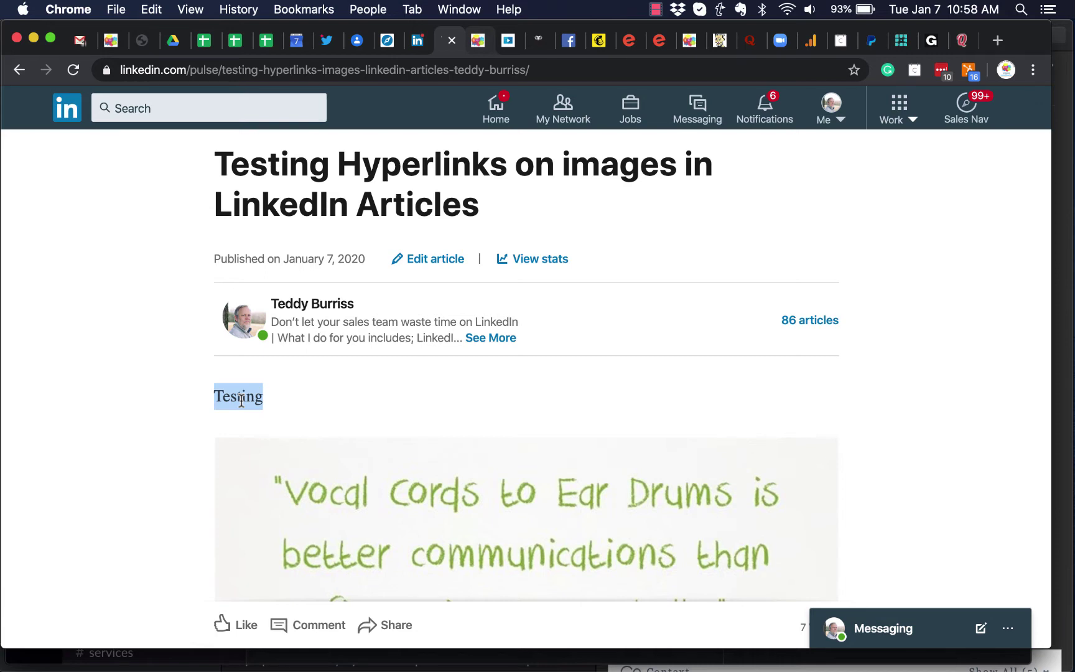
pyautogui.doubleClick(269, 161)
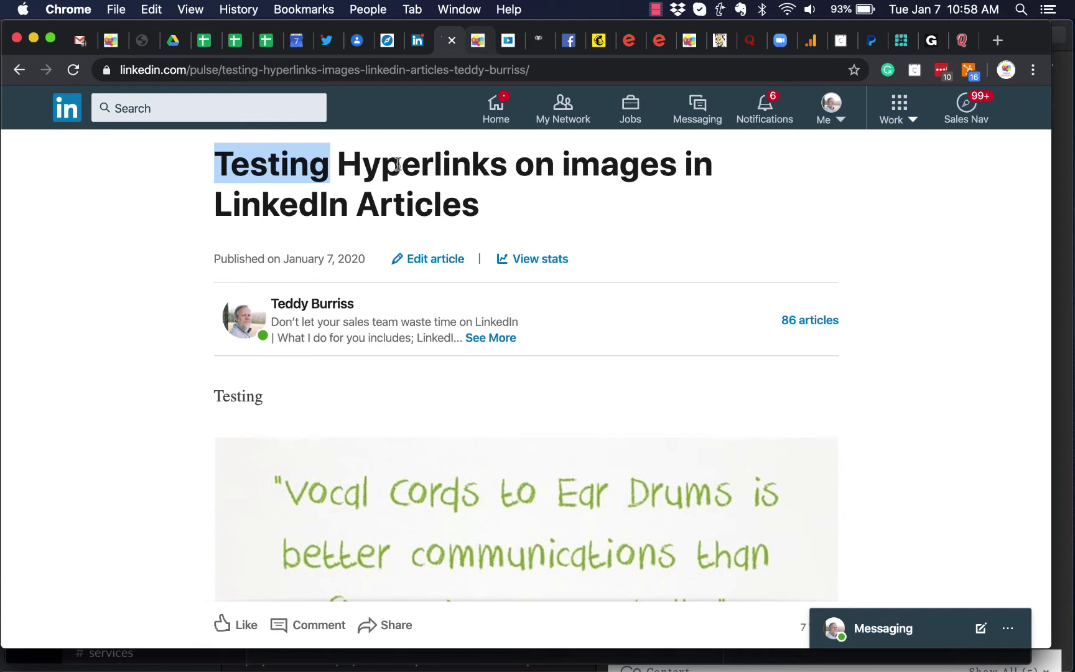
pyautogui.moveTo(401, 163); pyautogui.dragTo(463, 205)
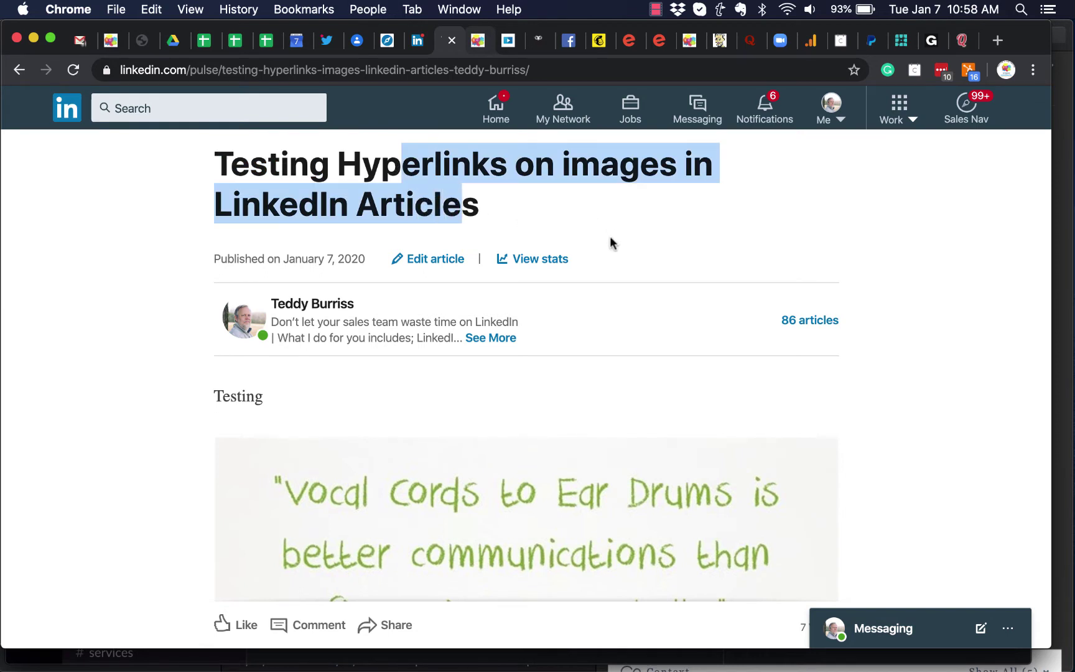
# Step: Open the article in the editor and select the quote image
pyautogui.click(434, 260)
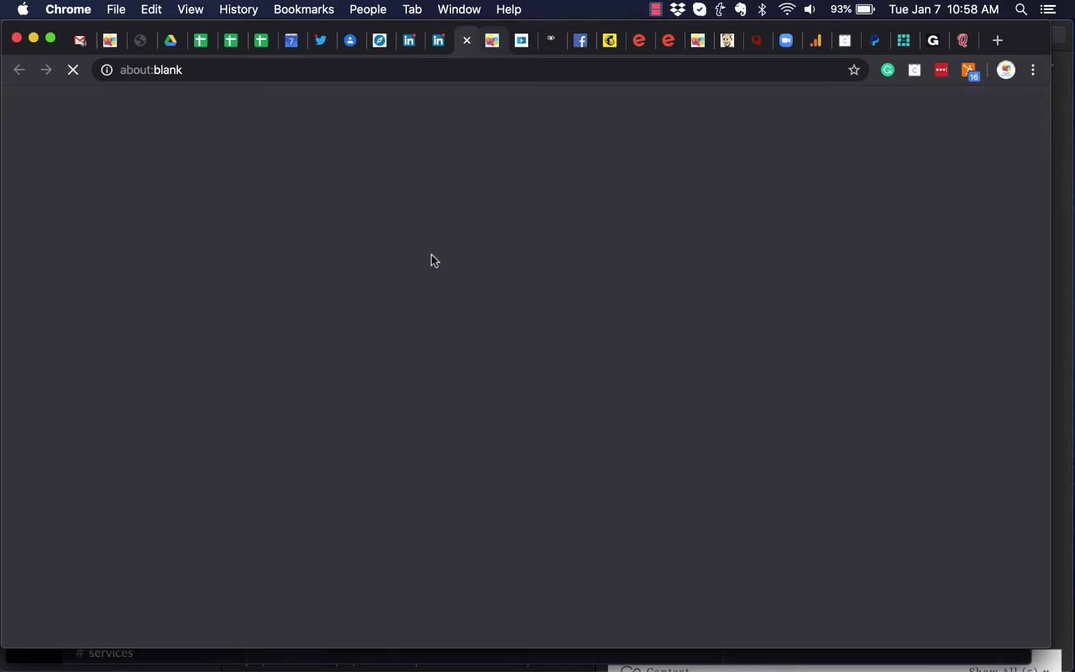
pyautogui.scroll(-5, 712, 305)
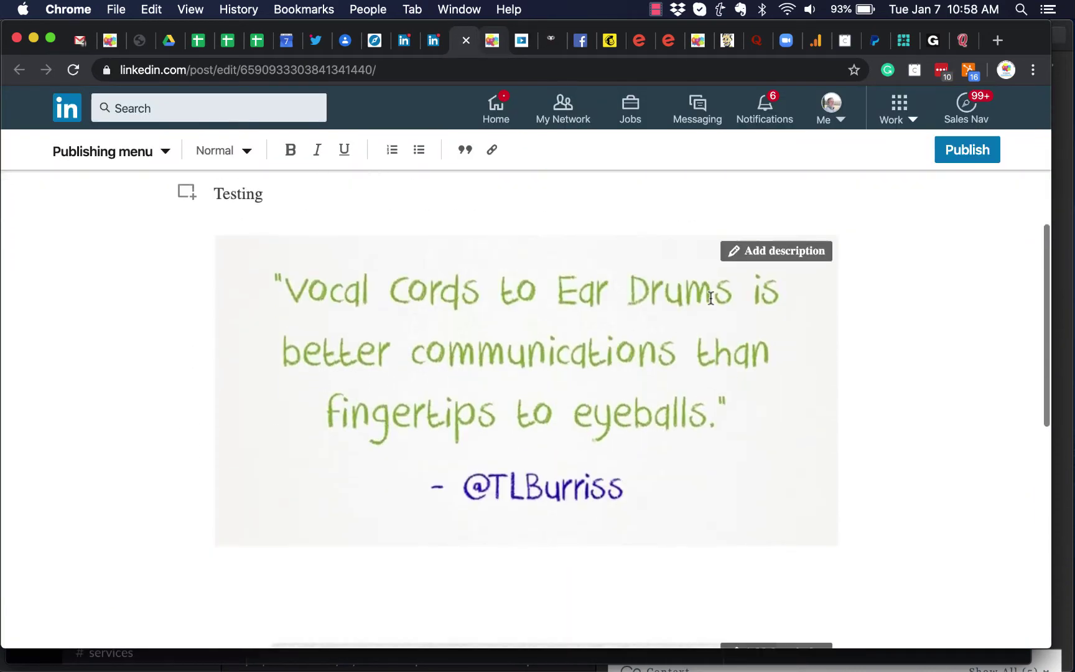
pyautogui.click(712, 305)
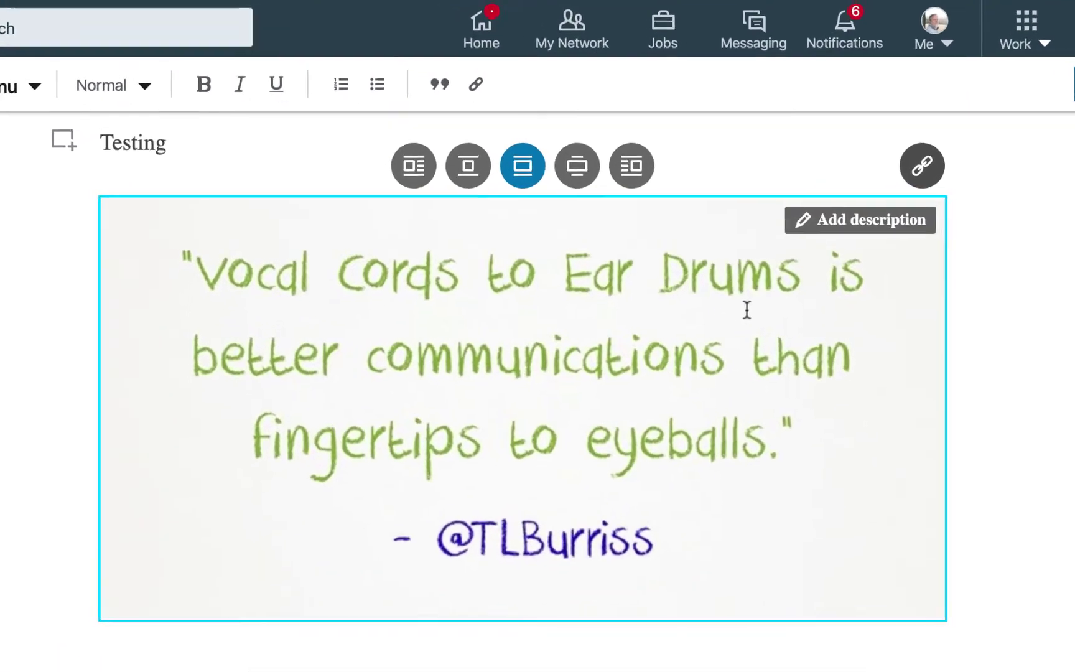
# Step: Review the quote image's alt text, which describes it as a quote about listening, and save it
pyautogui.click(902, 211)
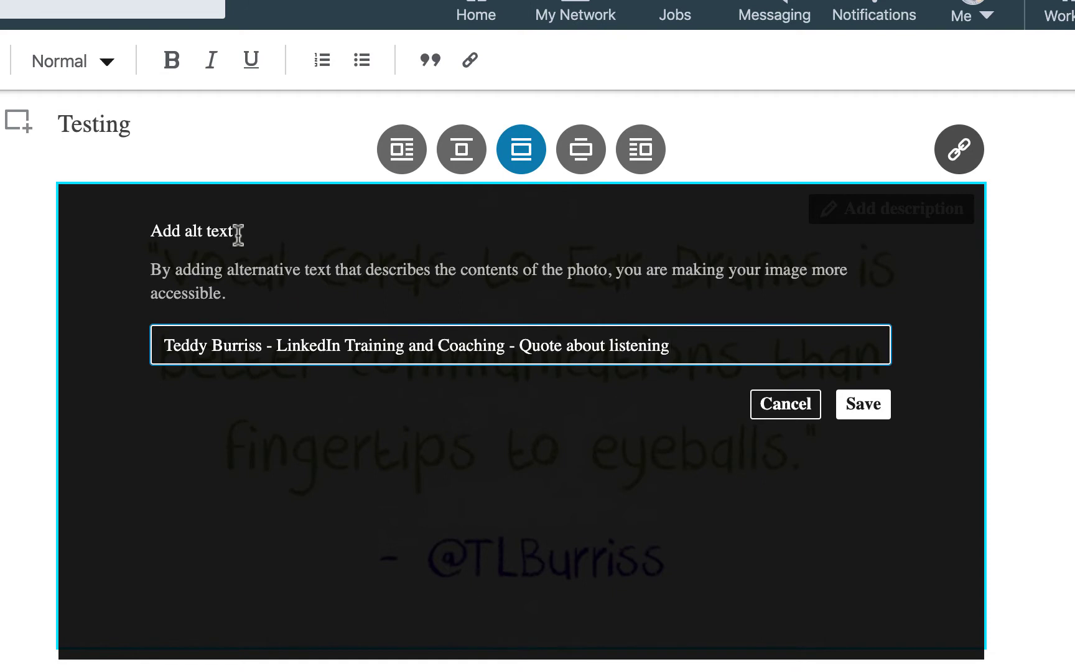
pyautogui.moveTo(236, 231); pyautogui.dragTo(148, 232)
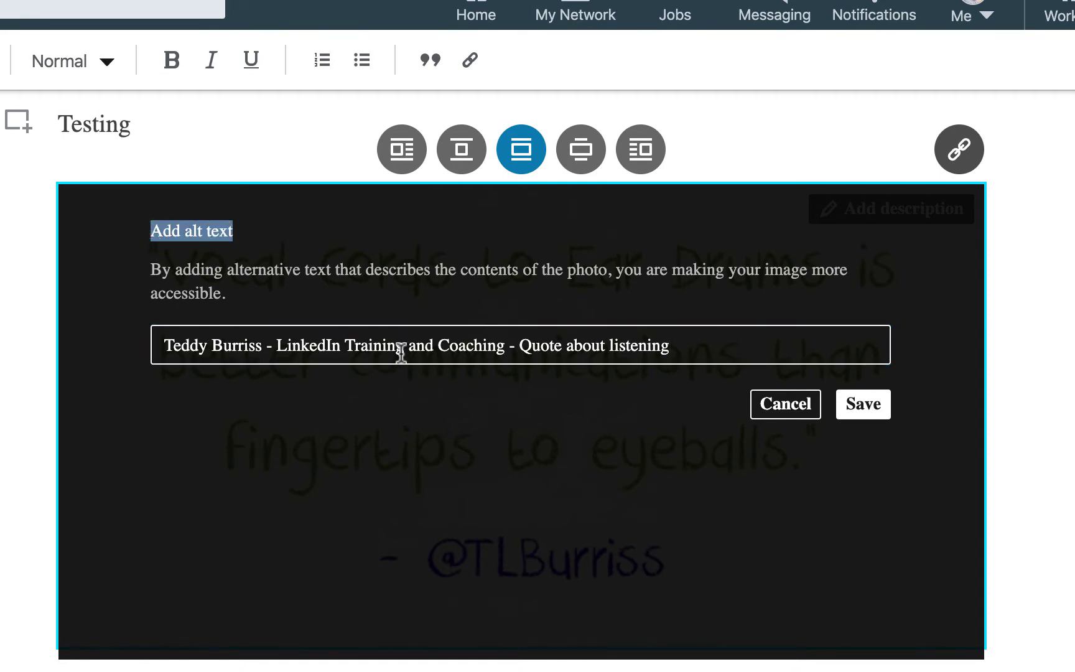
pyautogui.moveTo(260, 348); pyautogui.dragTo(163, 343)
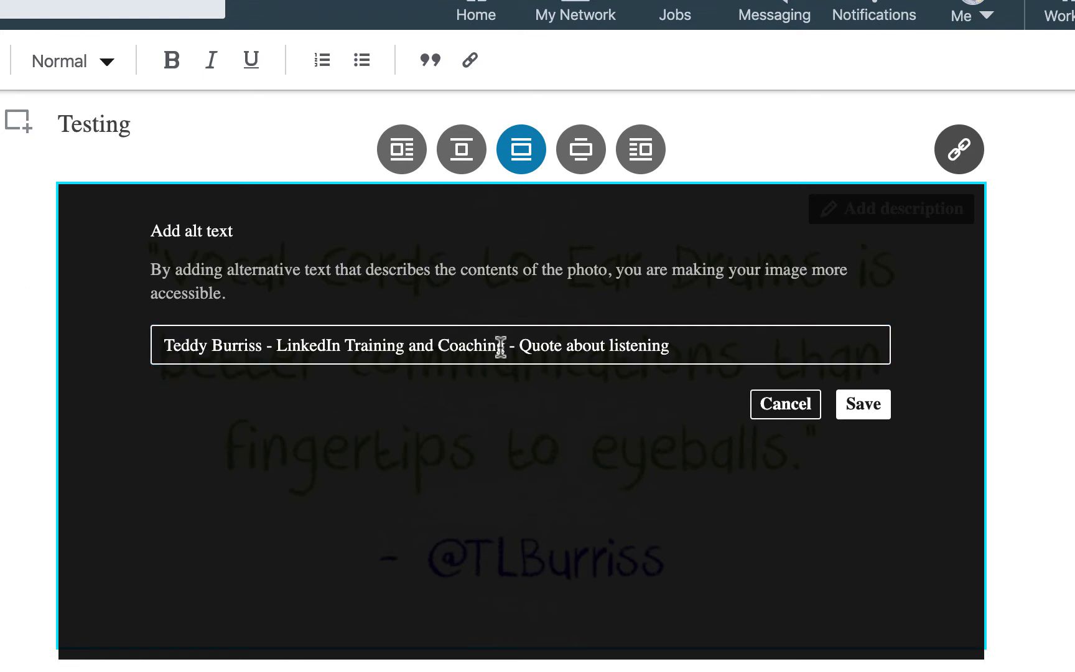
pyautogui.moveTo(497, 344); pyautogui.dragTo(276, 346)
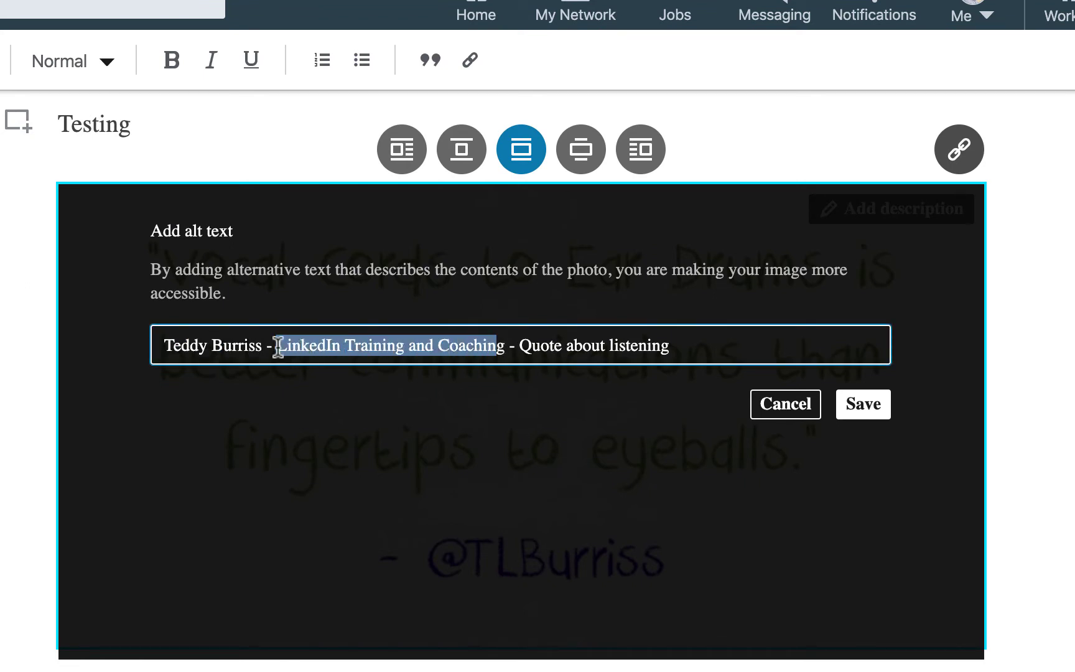
pyautogui.moveTo(691, 341); pyautogui.dragTo(520, 341)
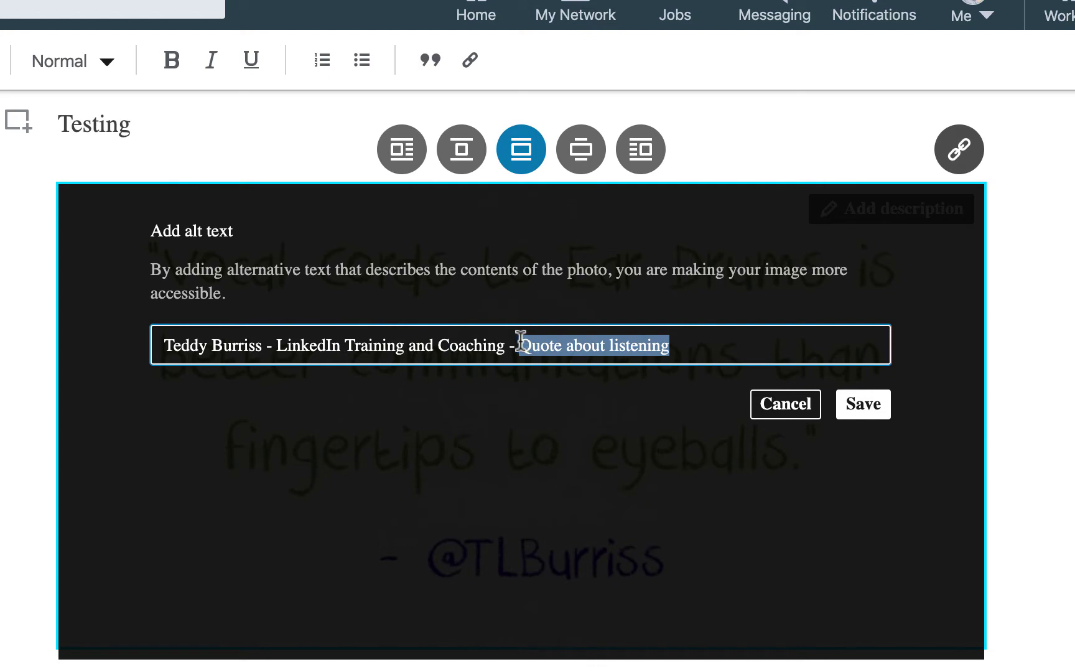
pyautogui.moveTo(505, 345); pyautogui.dragTo(164, 344)
pyautogui.moveTo(313, 331); pyautogui.dragTo(160, 344)
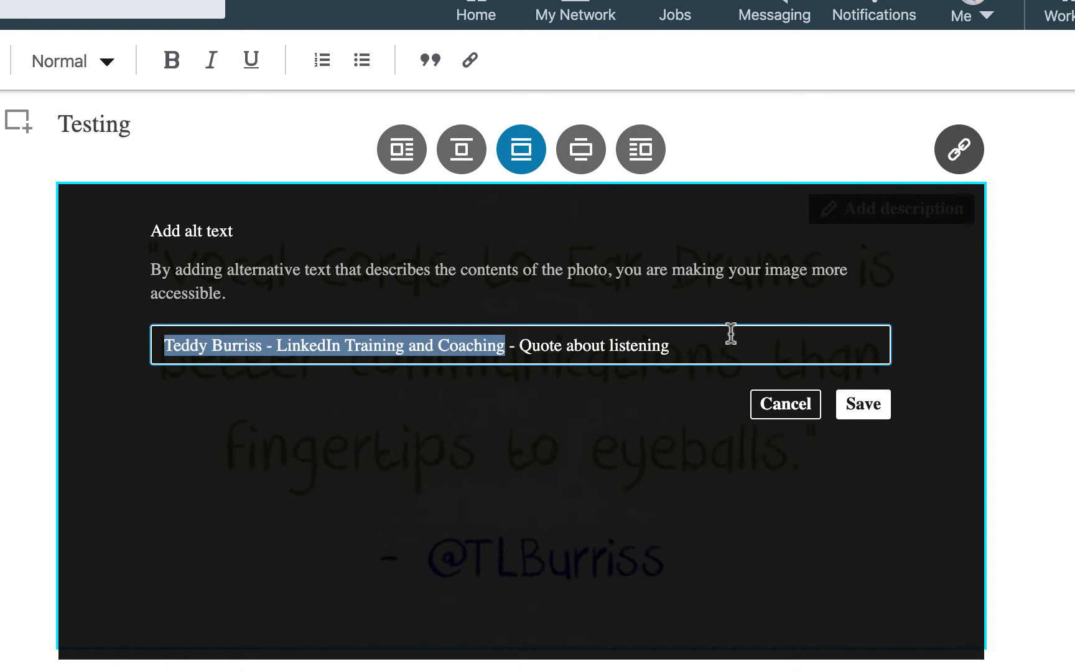
pyautogui.click(864, 406)
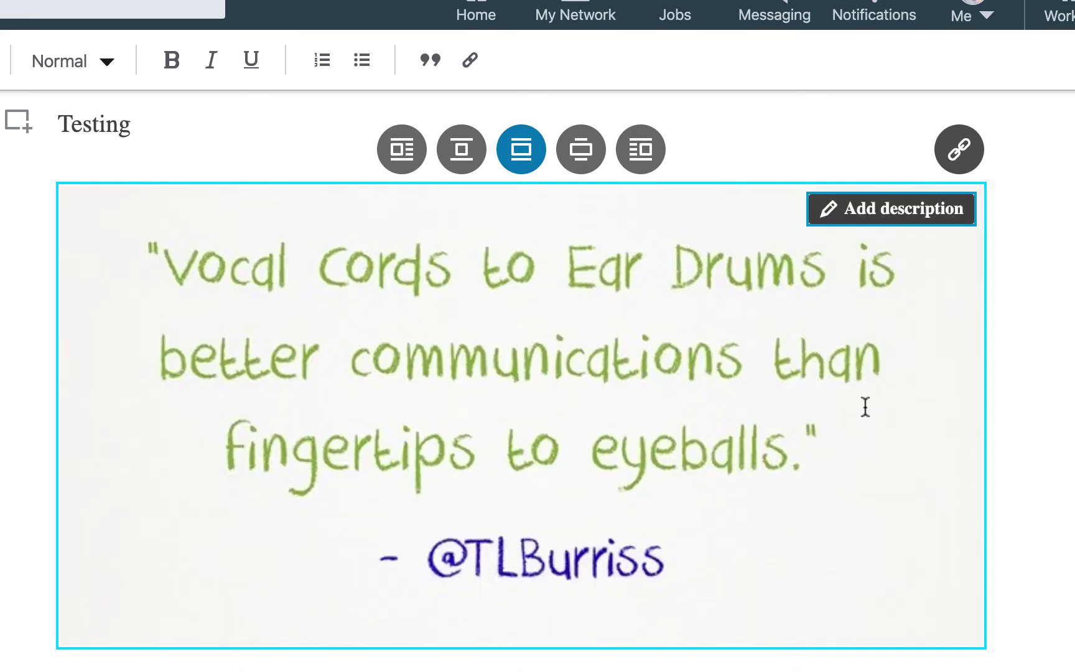
pyautogui.click(961, 159)
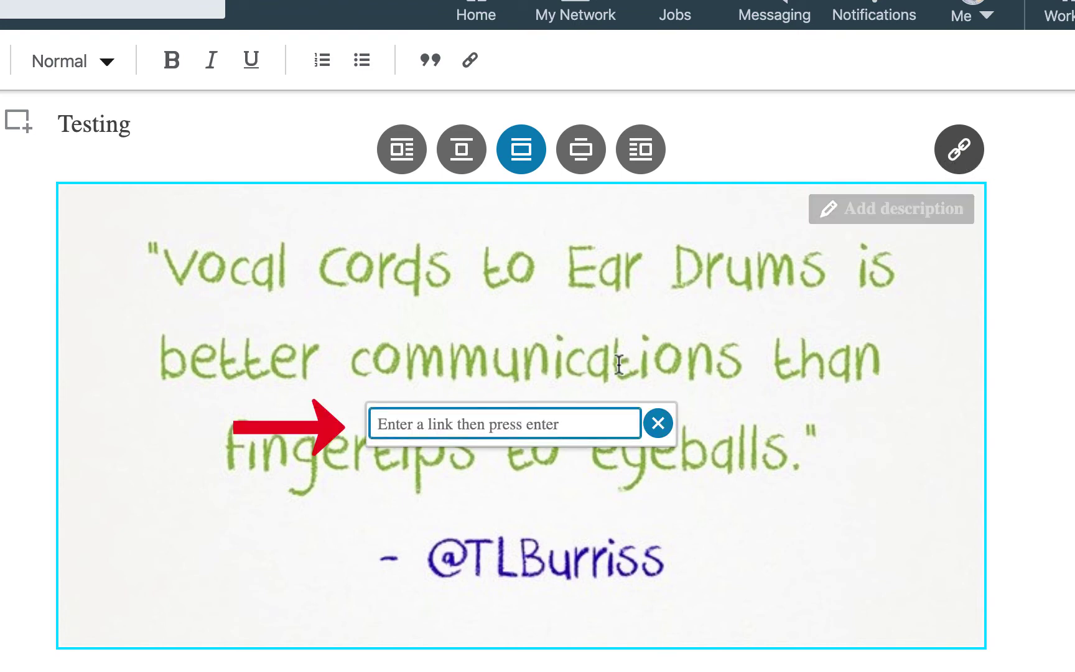
pyautogui.write('http://www.burrissconsulting.com')
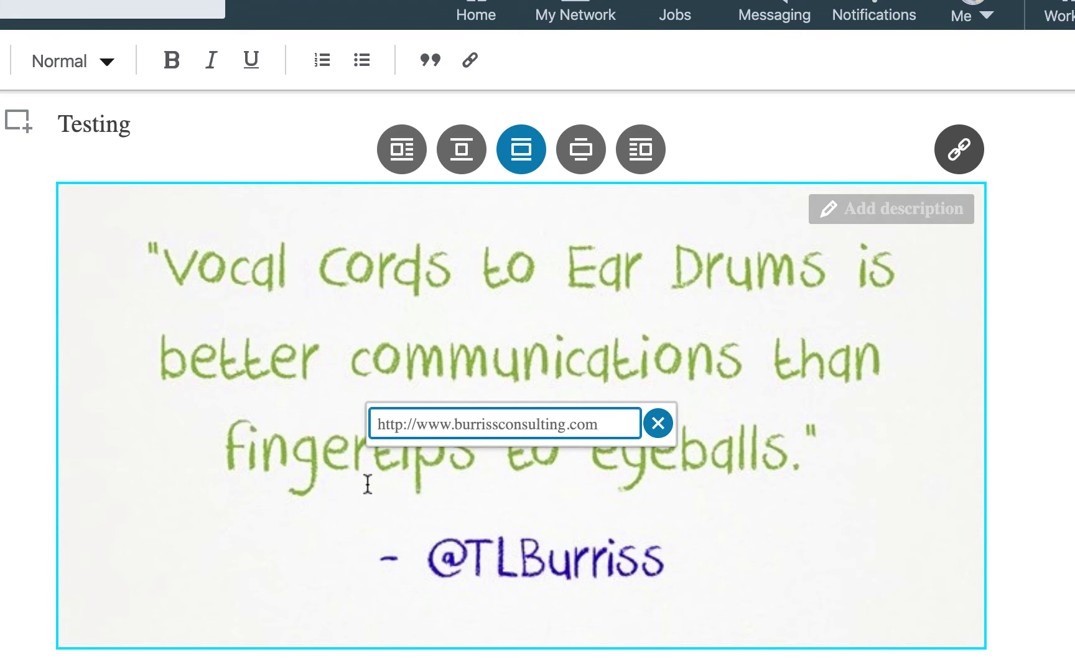
pyautogui.moveTo(407, 424); pyautogui.dragTo(361, 425)
pyautogui.click(605, 426)
pyautogui.press('Return')
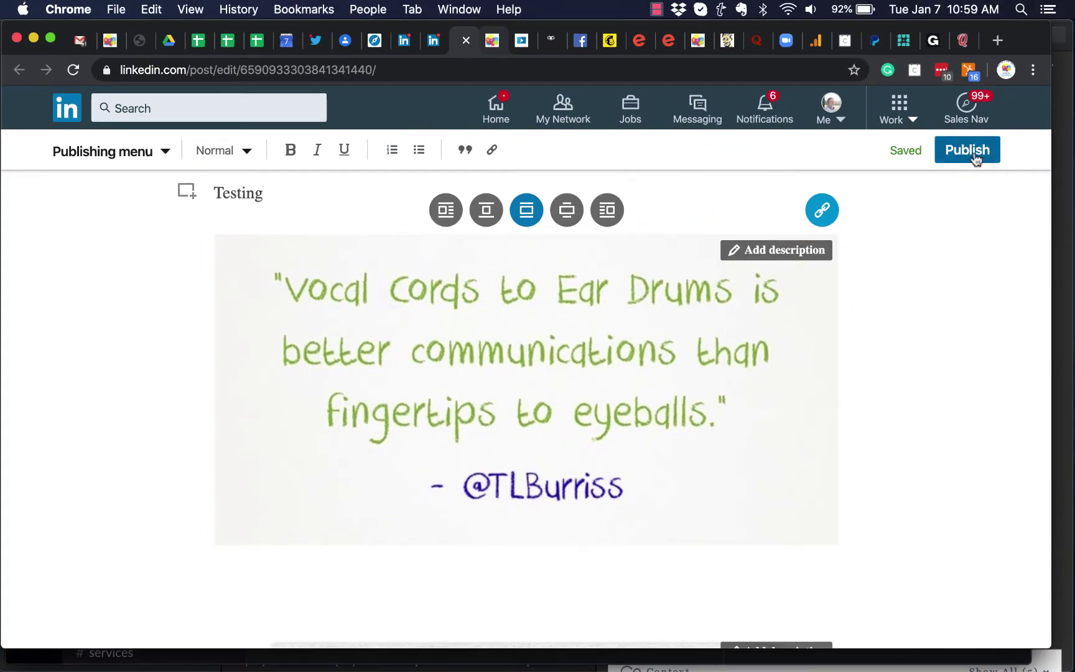
# Step: Republish the article and click the quote image to open burrissconsulting.com
pyautogui.click(975, 158)
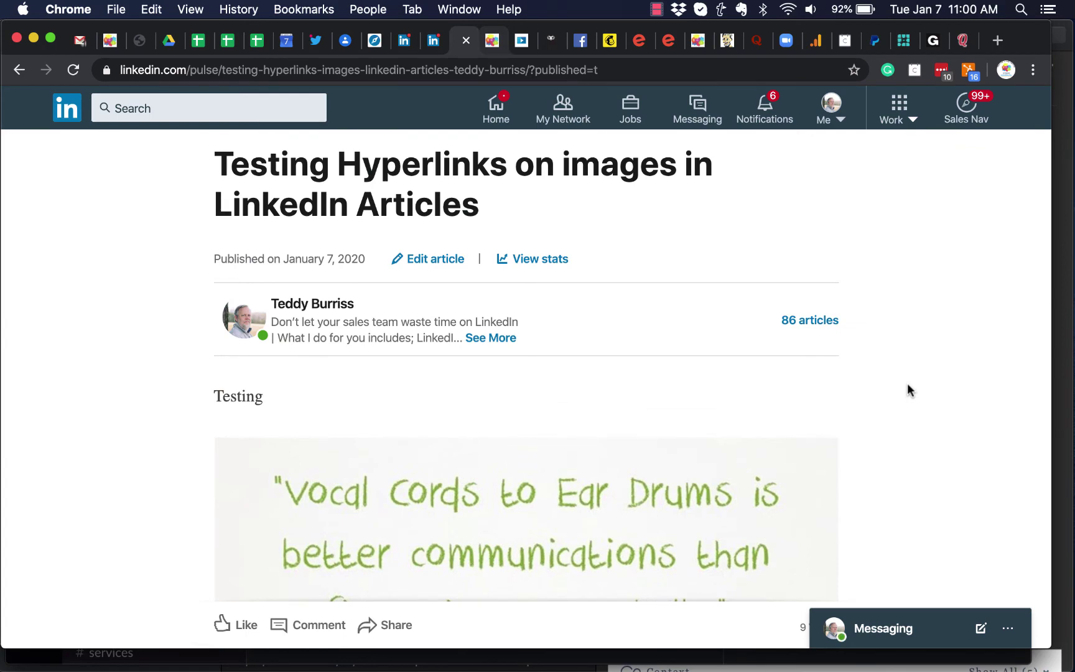
pyautogui.scroll(-5, 907, 384)
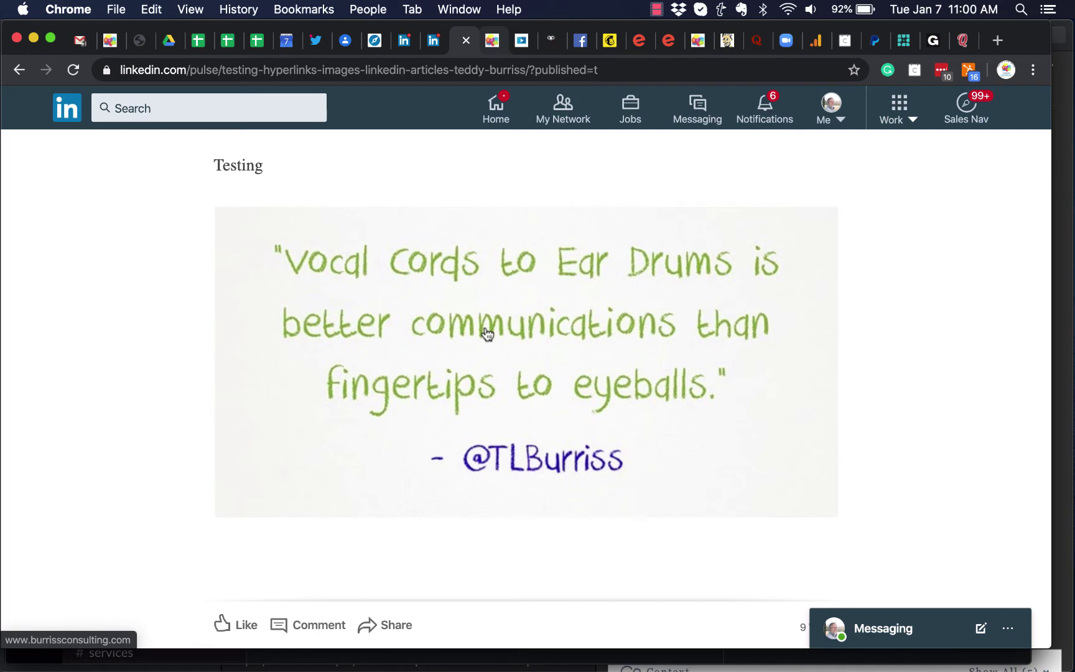
pyautogui.scroll(-10, 487, 335)
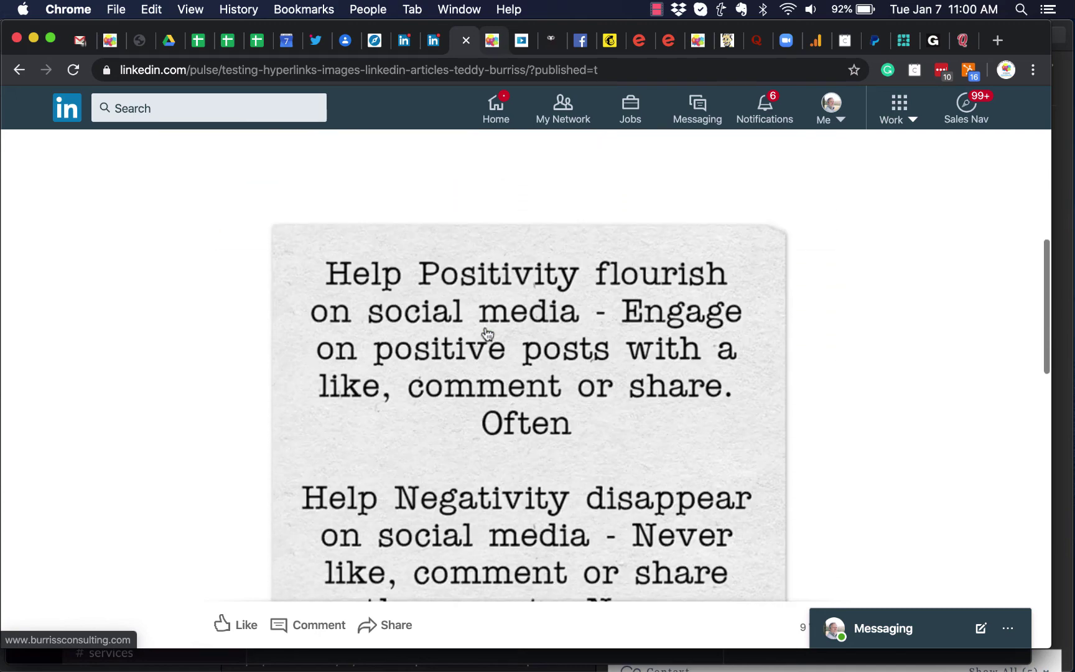
pyautogui.scroll(10, 512, 334)
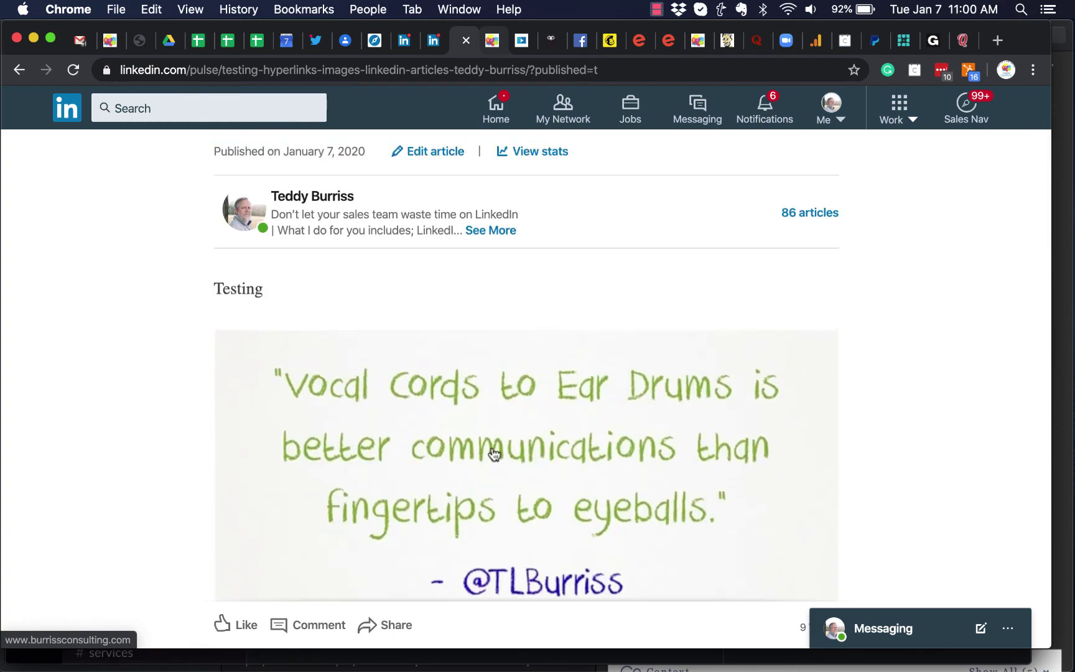
pyautogui.click(493, 450)
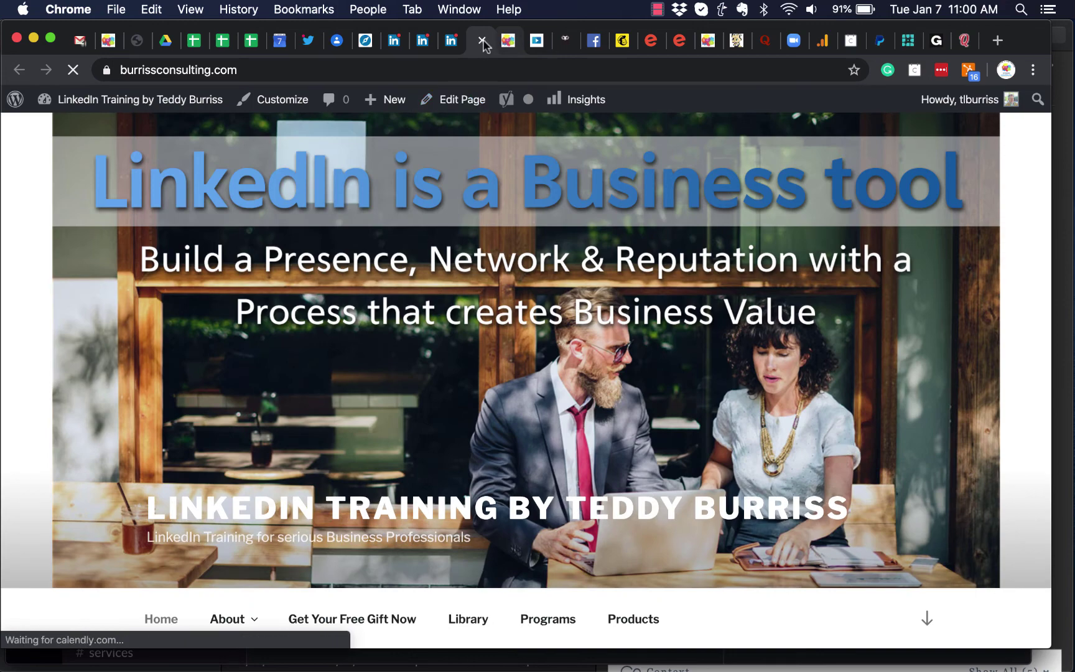
# Step: Close the burrissconsulting.com tab to return to the LinkedIn article
pyautogui.press('super+w')
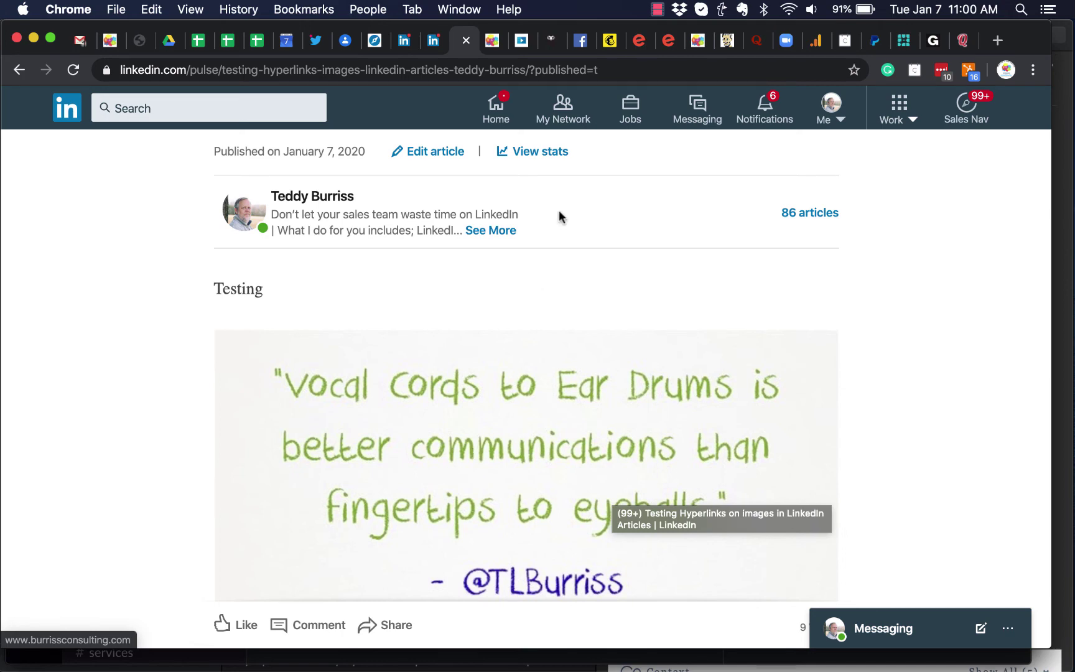
pyautogui.click(438, 151)
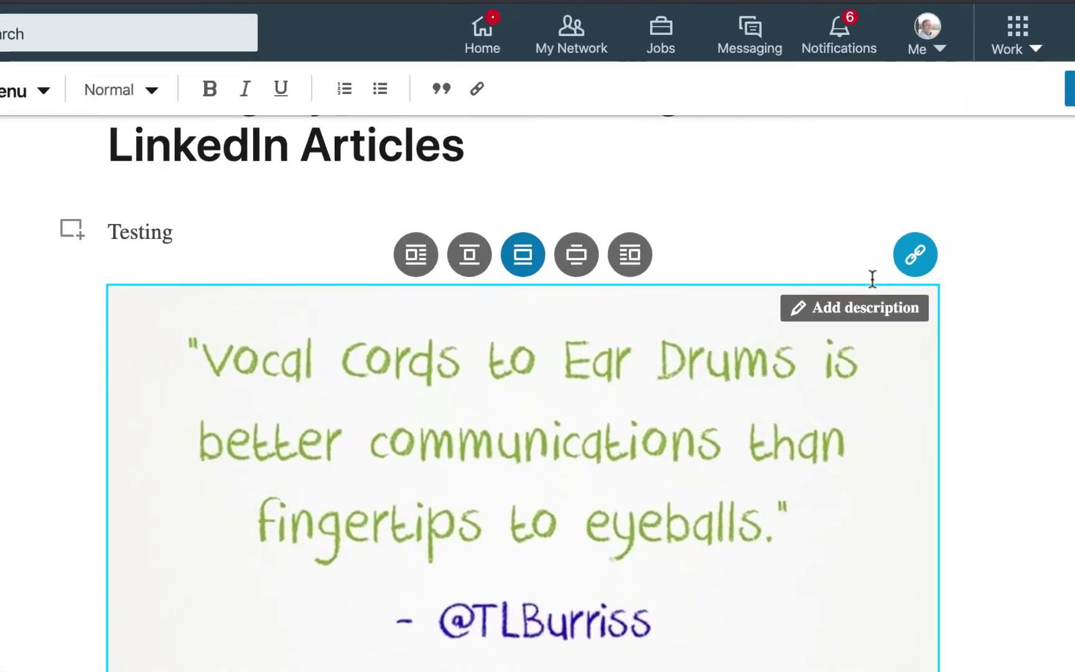
pyautogui.click(596, 463)
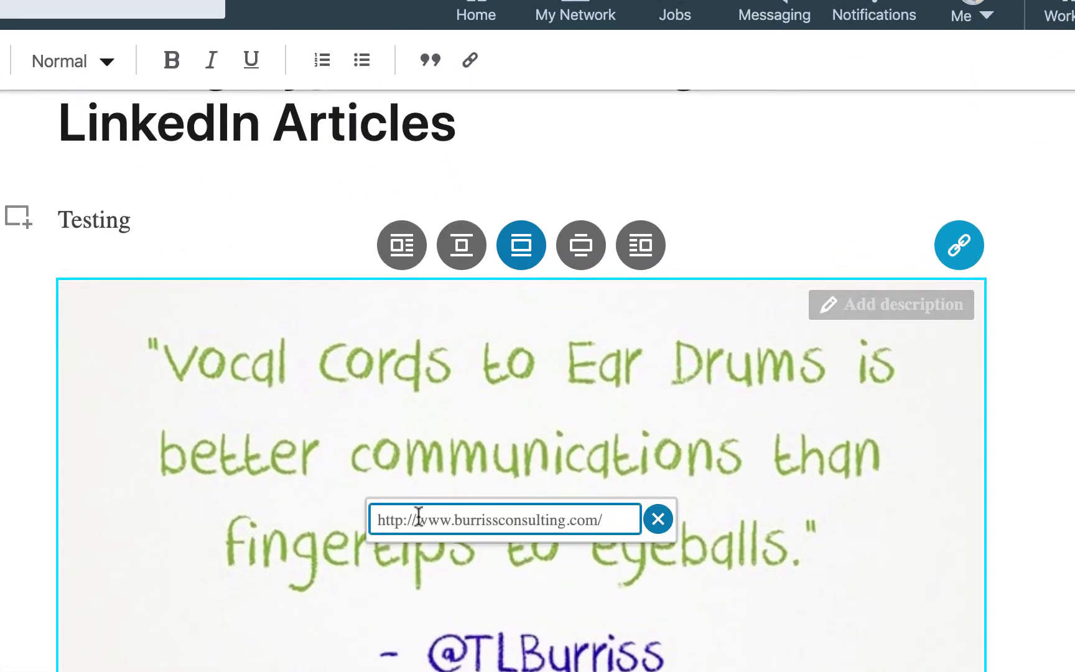
pyautogui.moveTo(413, 520); pyautogui.dragTo(367, 520)
pyautogui.click(368, 520)
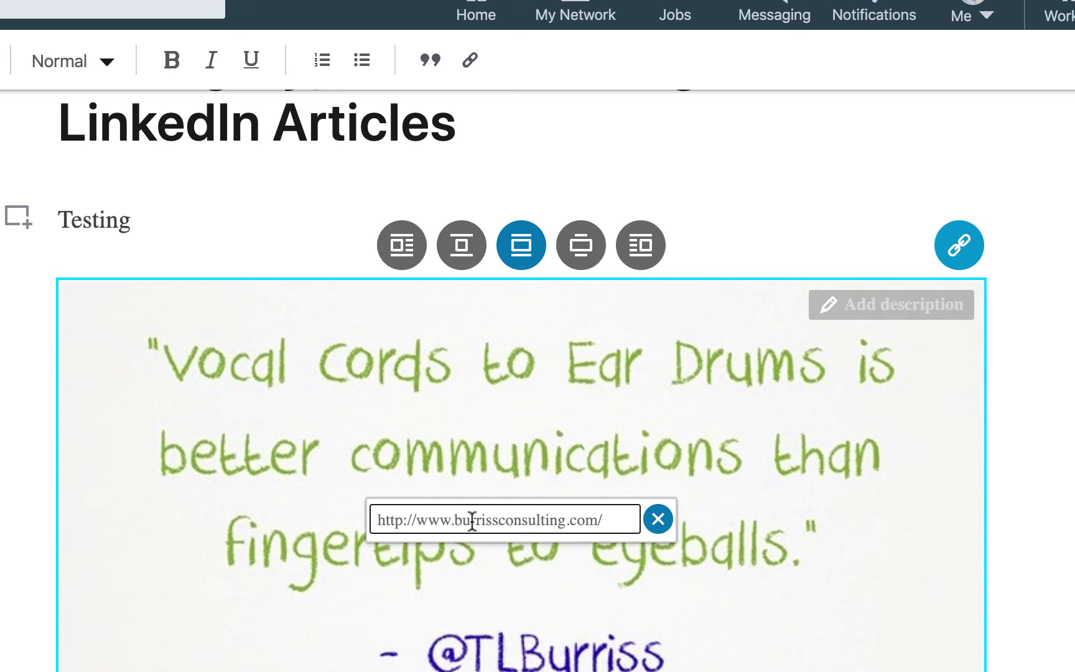
pyautogui.moveTo(415, 521); pyautogui.dragTo(347, 523)
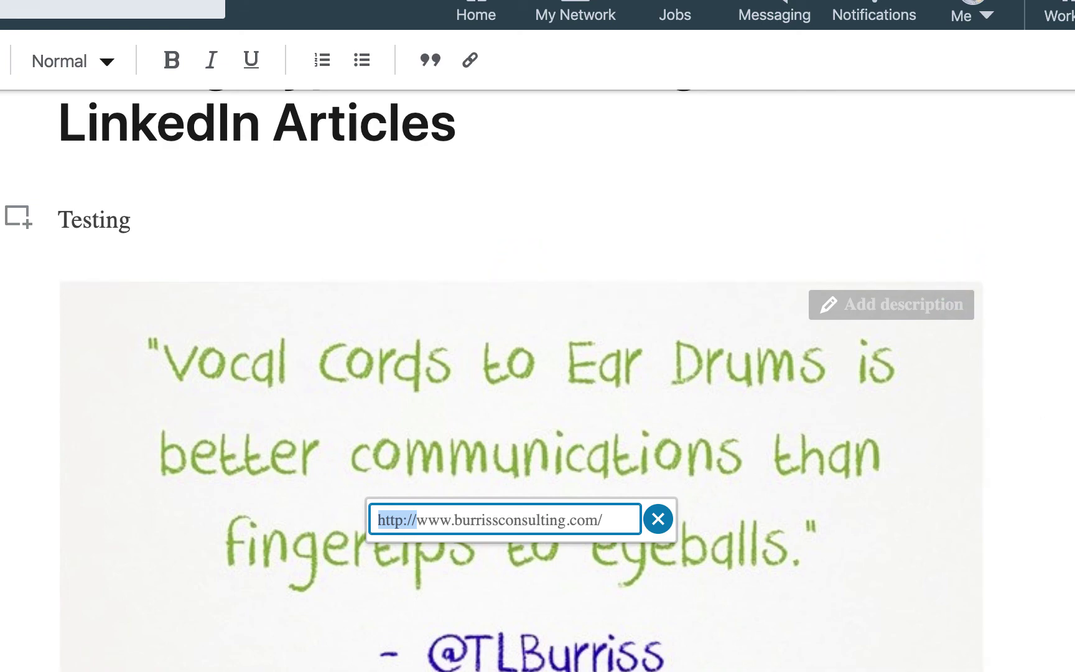
# Step: Switch to the LinkedIn profile page tab
pyautogui.scroll(3, 676, 262)
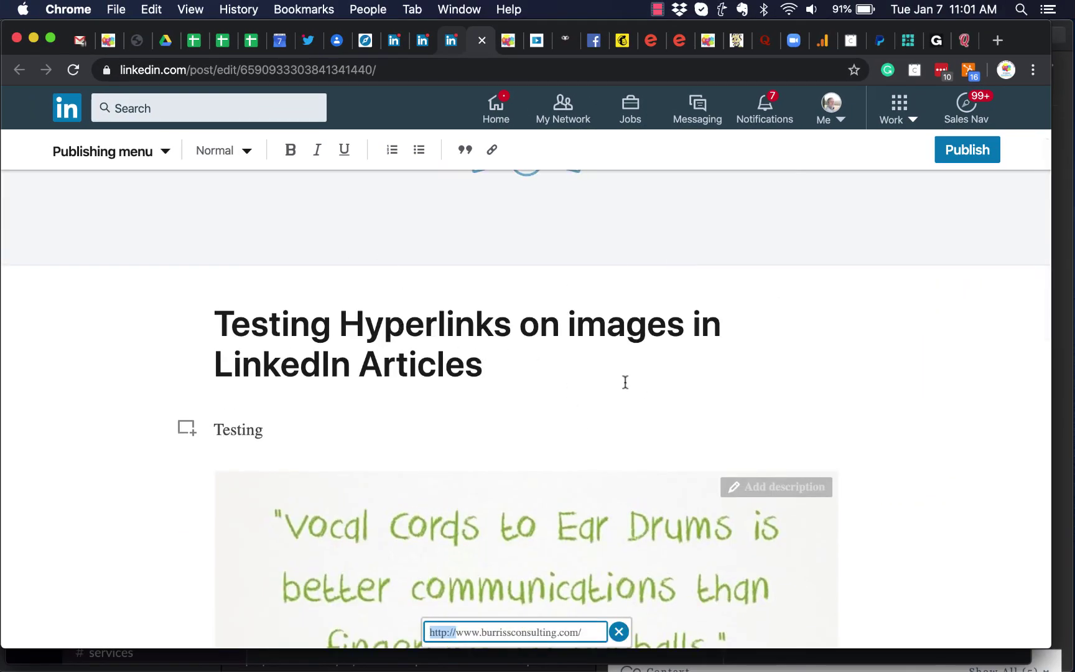
pyautogui.scroll(-2, 639, 385)
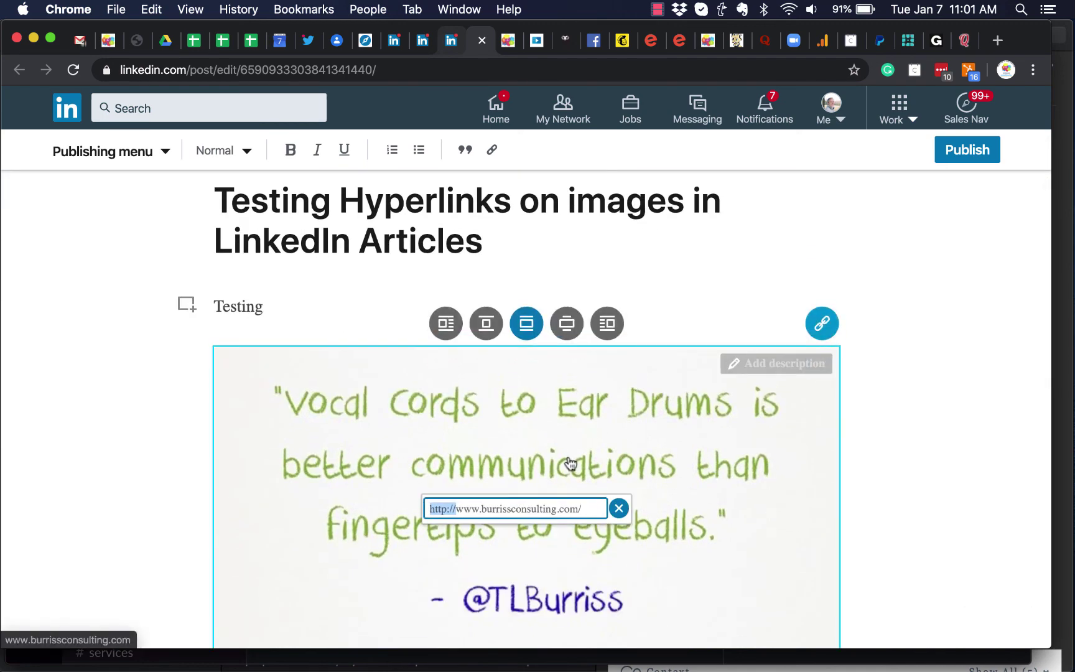
pyautogui.click(392, 43)
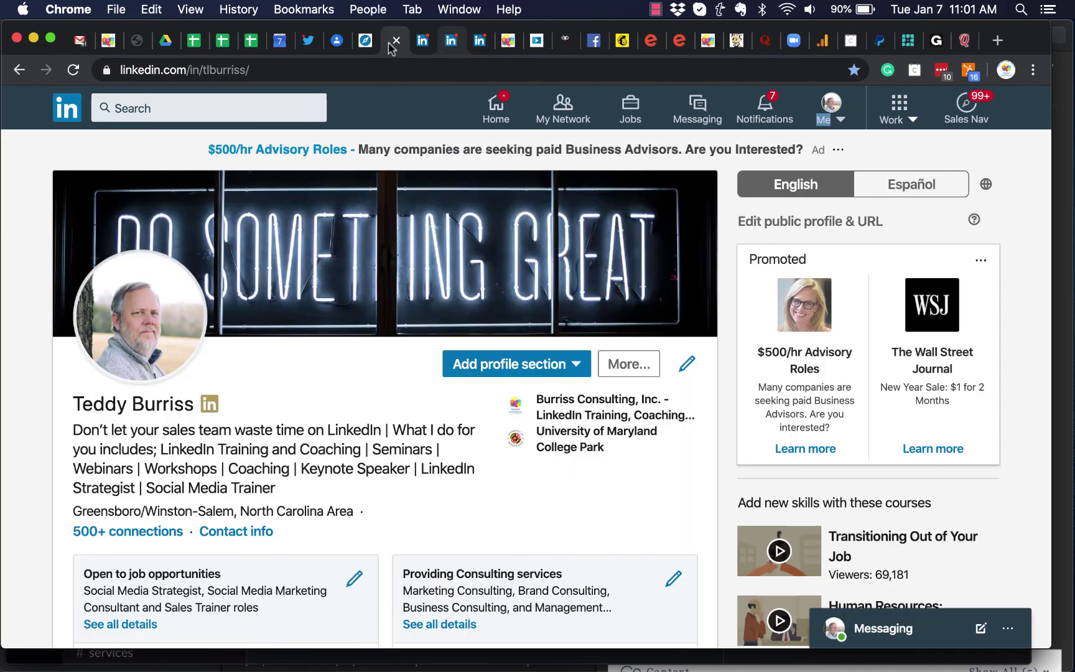